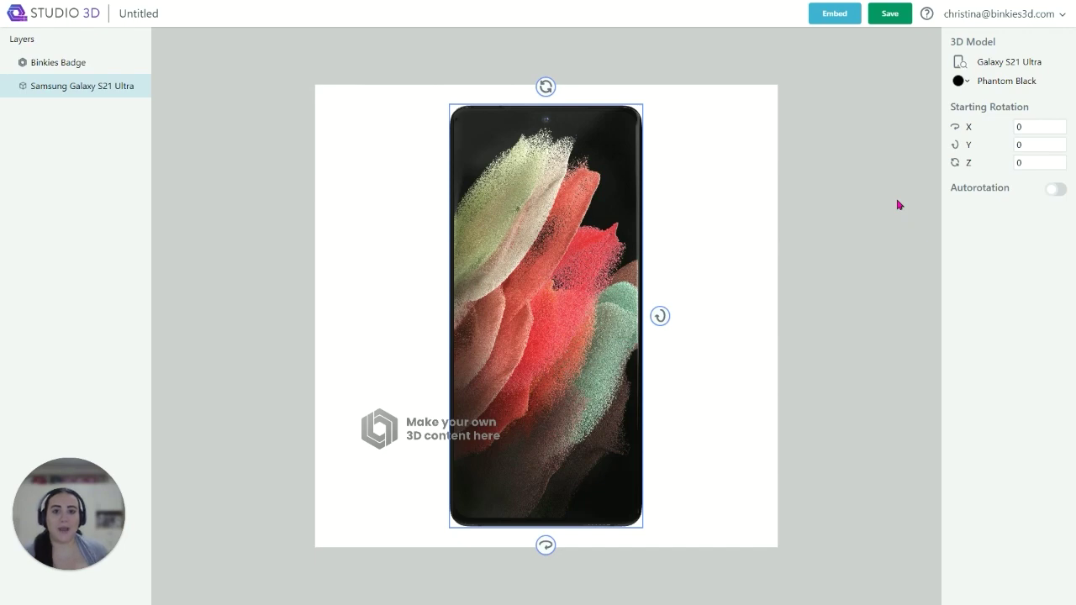
Step: Change the project title from Untitled to 'Google Pixel'
click(122, 13)
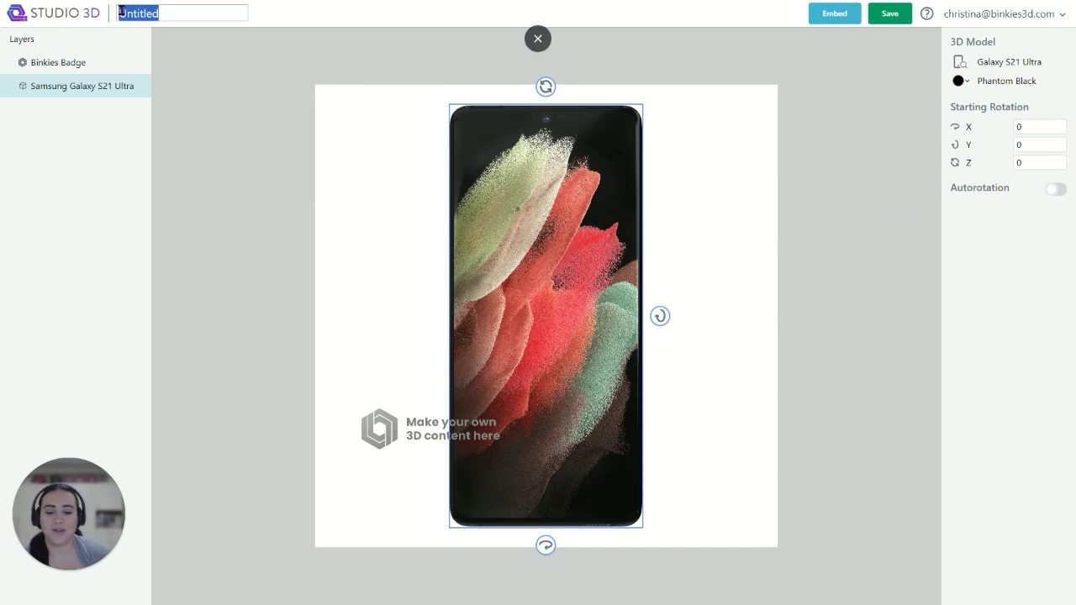
text(Google)
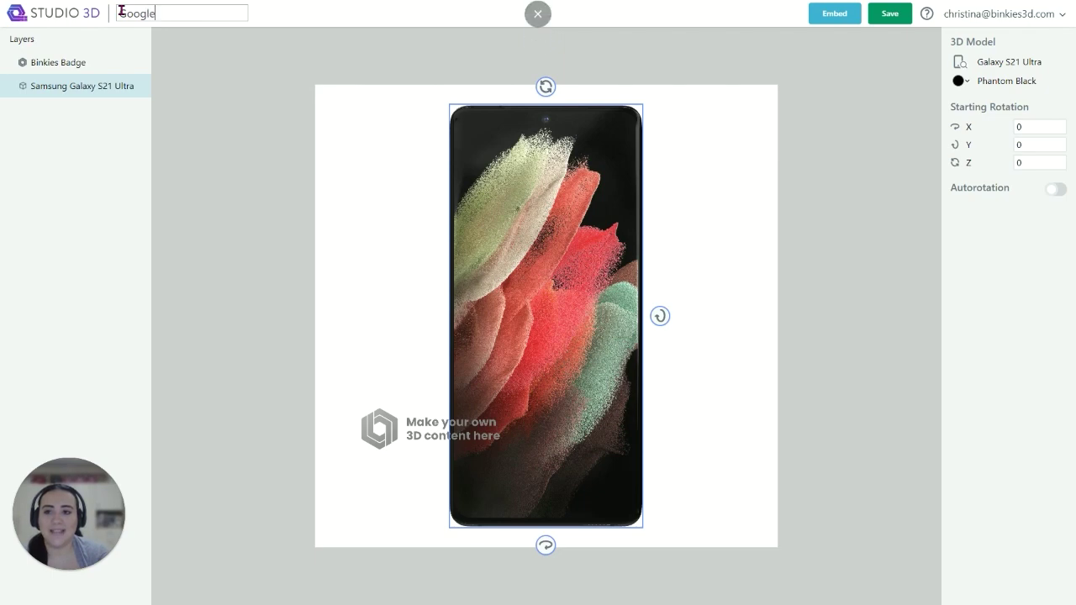
text( Pixel)
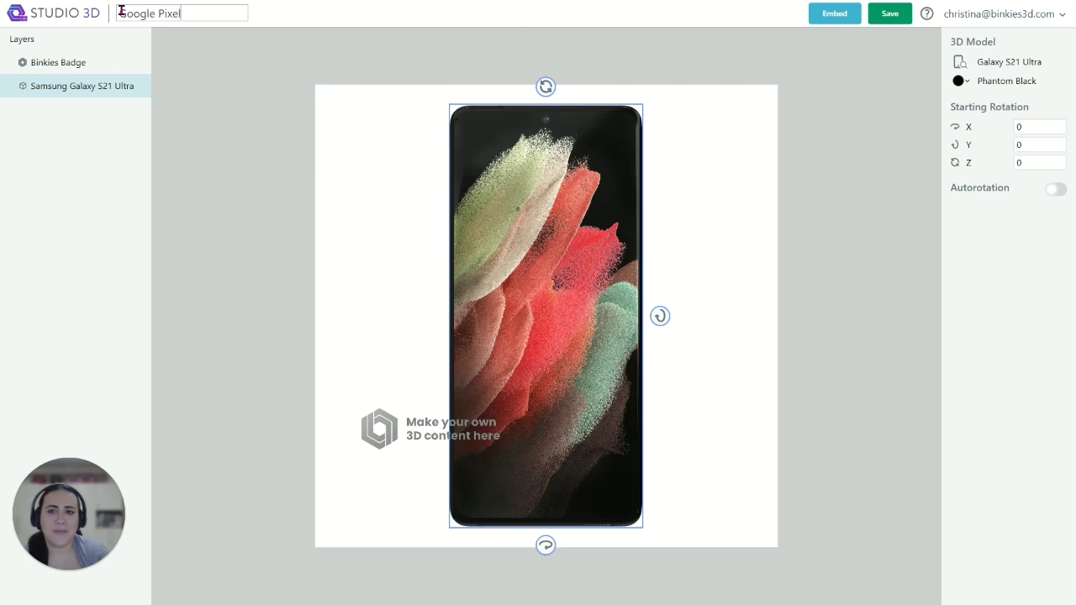
click(209, 130)
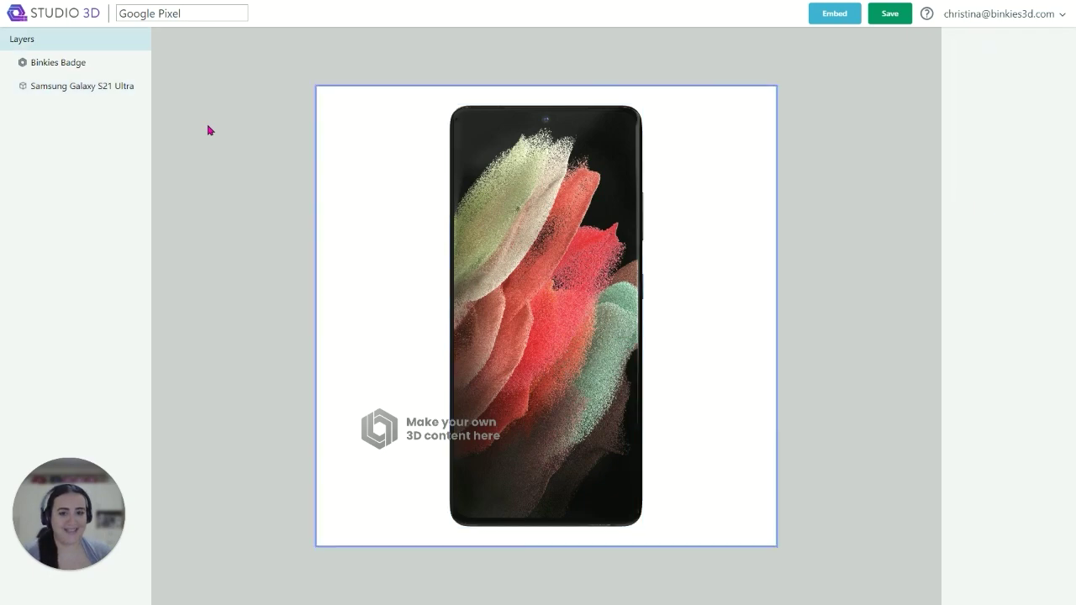
Step: Swap the Galaxy S21 Ultra for the Google Pixel 8 Pro from the Google-filtered catalogue
click(569, 216)
click(997, 62)
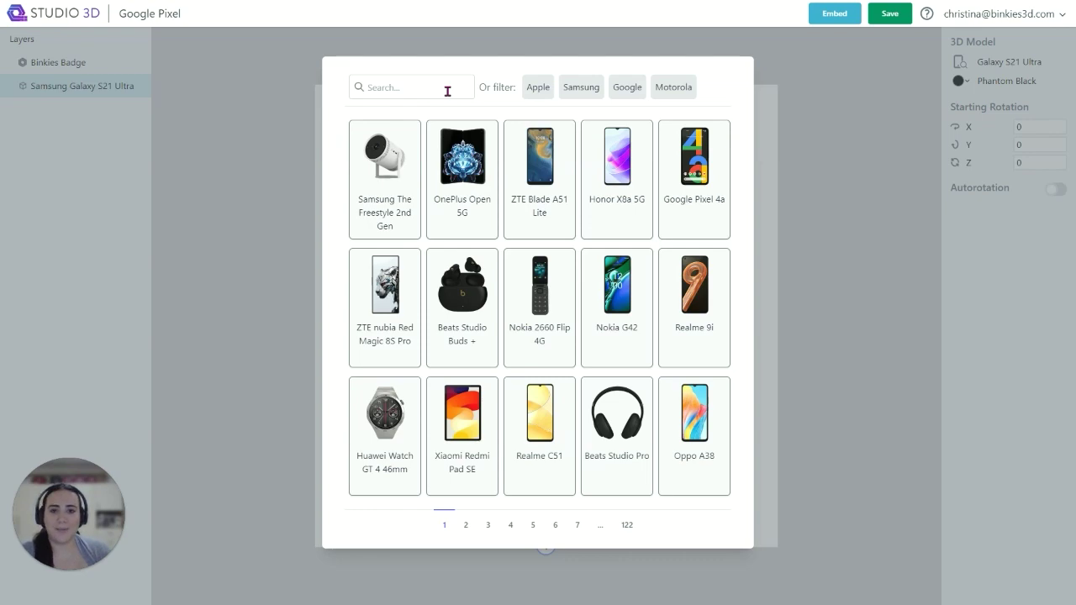
click(628, 99)
click(616, 178)
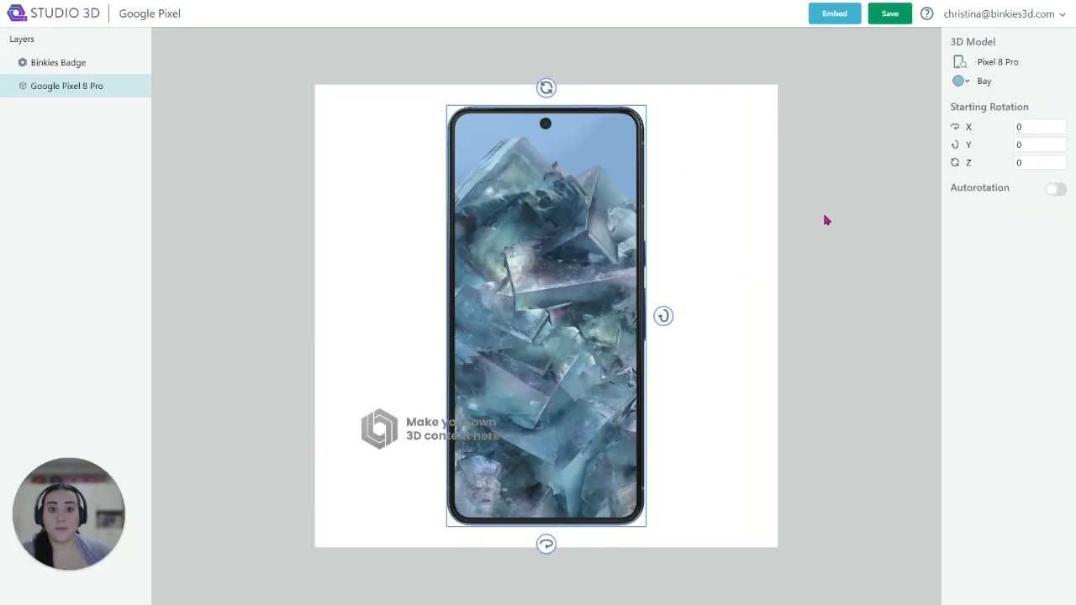
Step: Switch the Pixel 8 Pro to the white Porcelain colour swatch
click(965, 80)
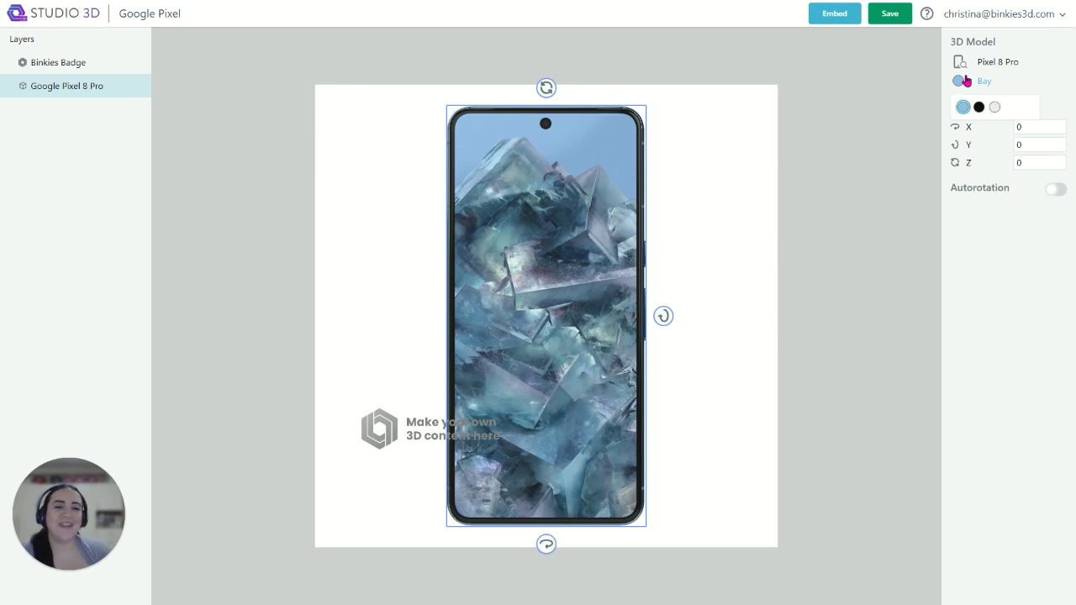
click(994, 108)
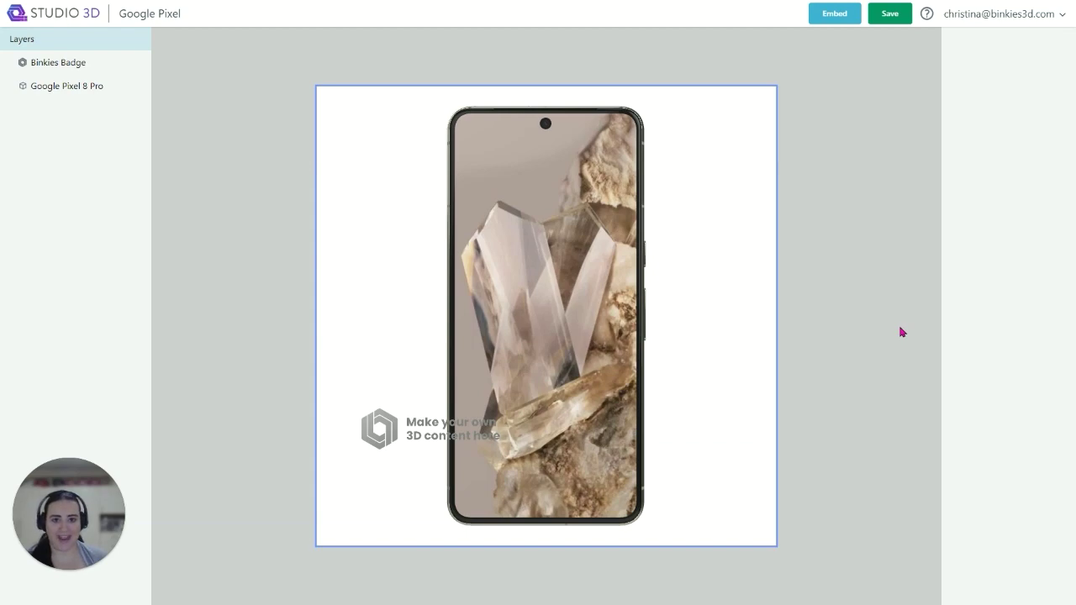
Step: Enable autorotation on the Pixel 8 Pro with a starting X rotation of 30
click(644, 304)
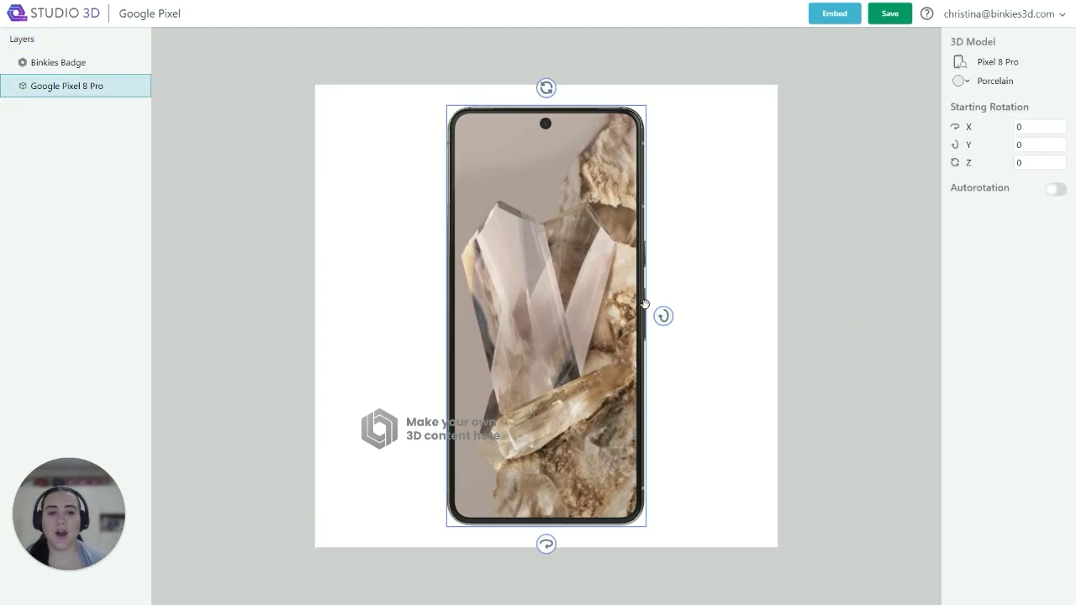
click(1056, 193)
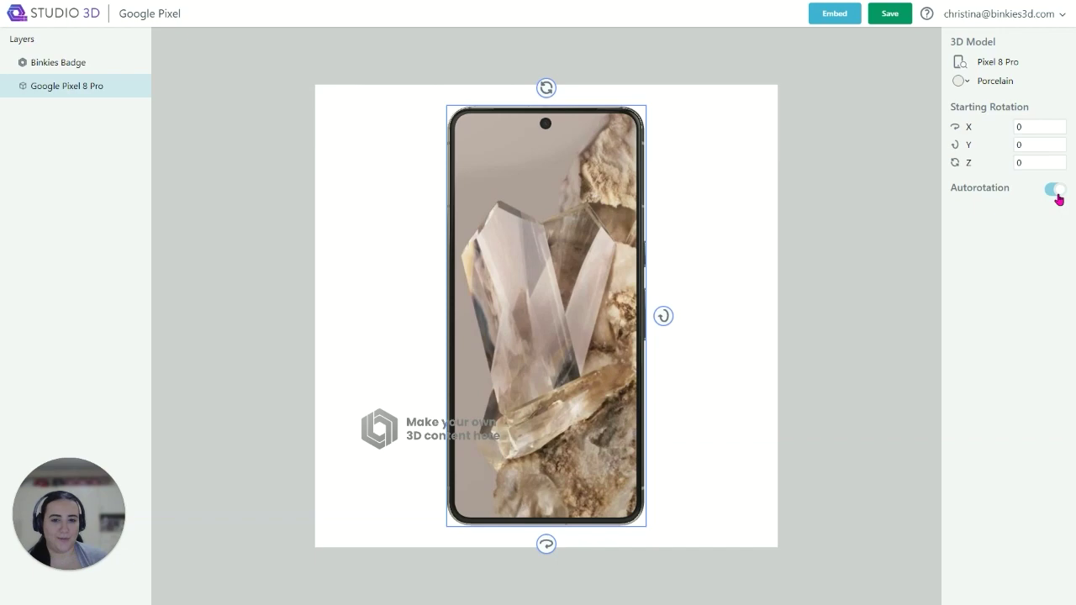
double_click(1016, 126)
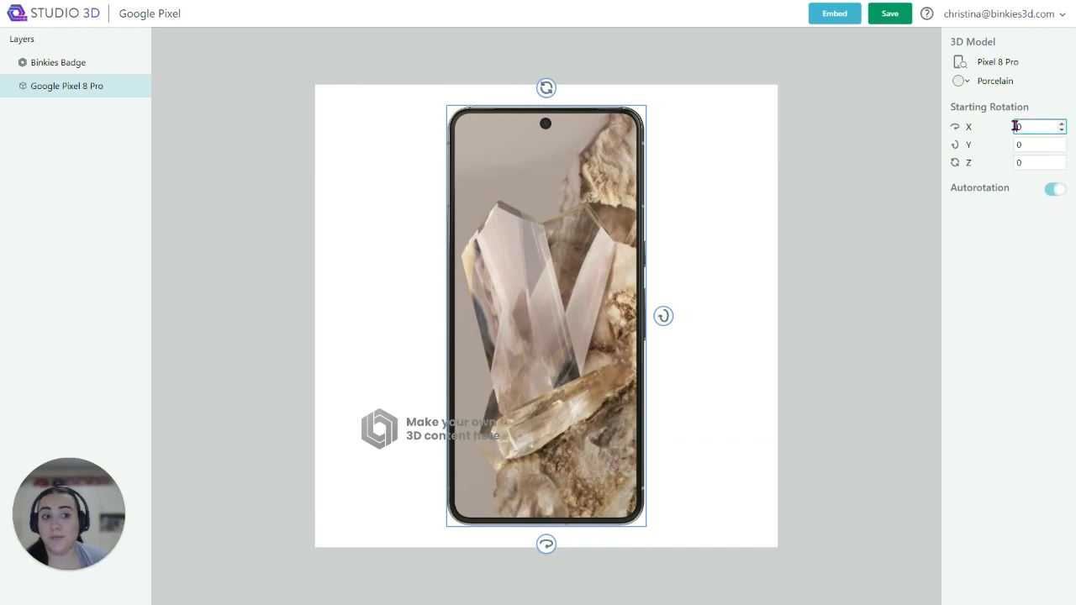
text(30)
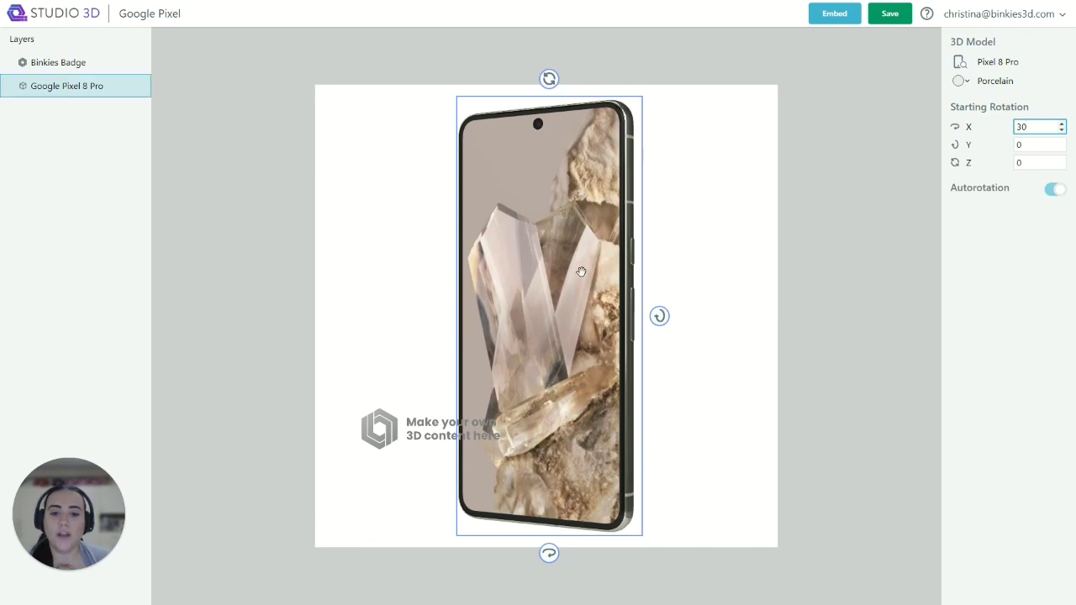
Step: Drag the rotation handles to tilt the phone into an angled, dynamic pose
mouse_move(581, 274)
mouse_down()
mouse_move(599, 256)
mouse_move(191, 271)
mouse_up()
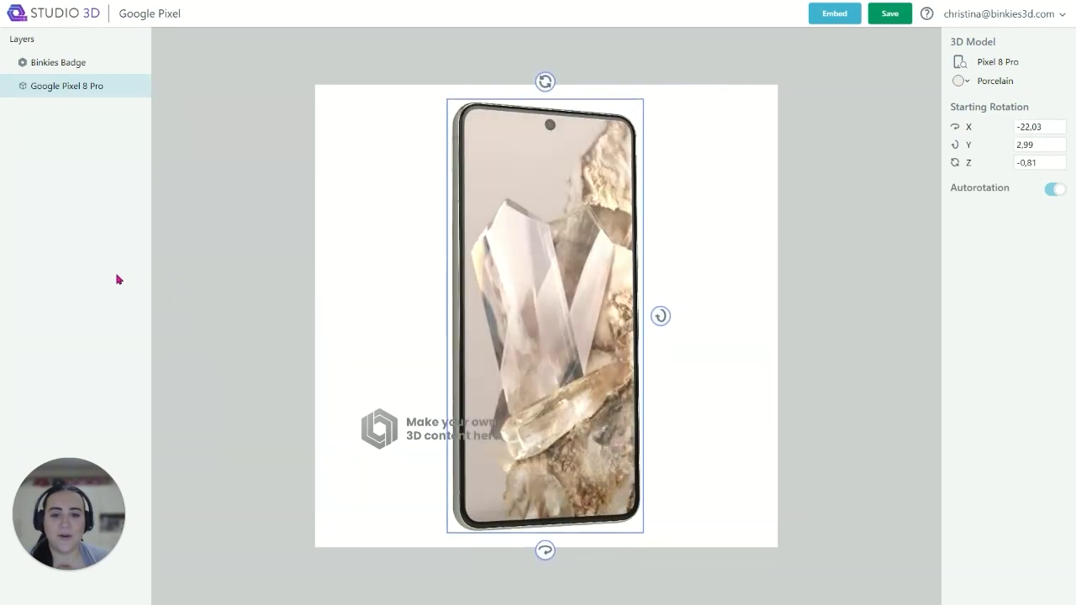
drag(552, 553, 576, 557)
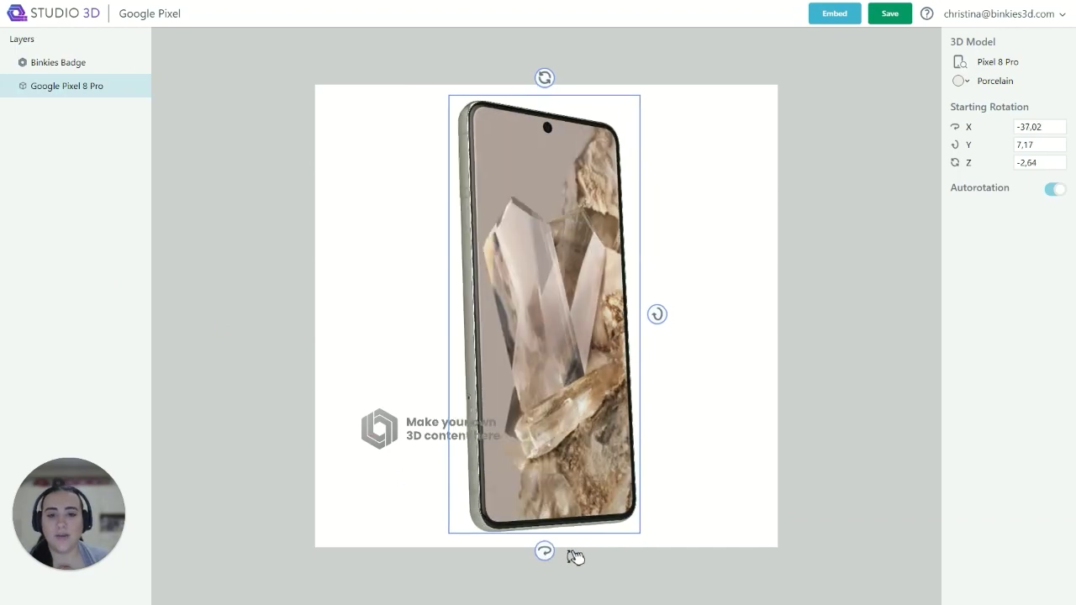
mouse_move(547, 79)
mouse_down()
mouse_move(536, 82)
mouse_move(545, 84)
mouse_up()
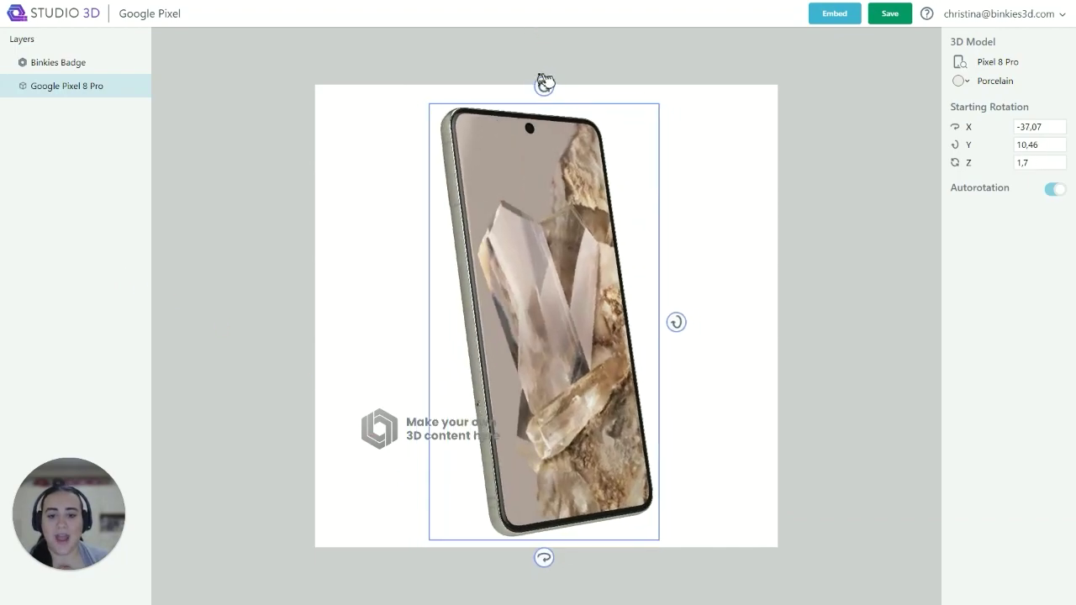
click(755, 244)
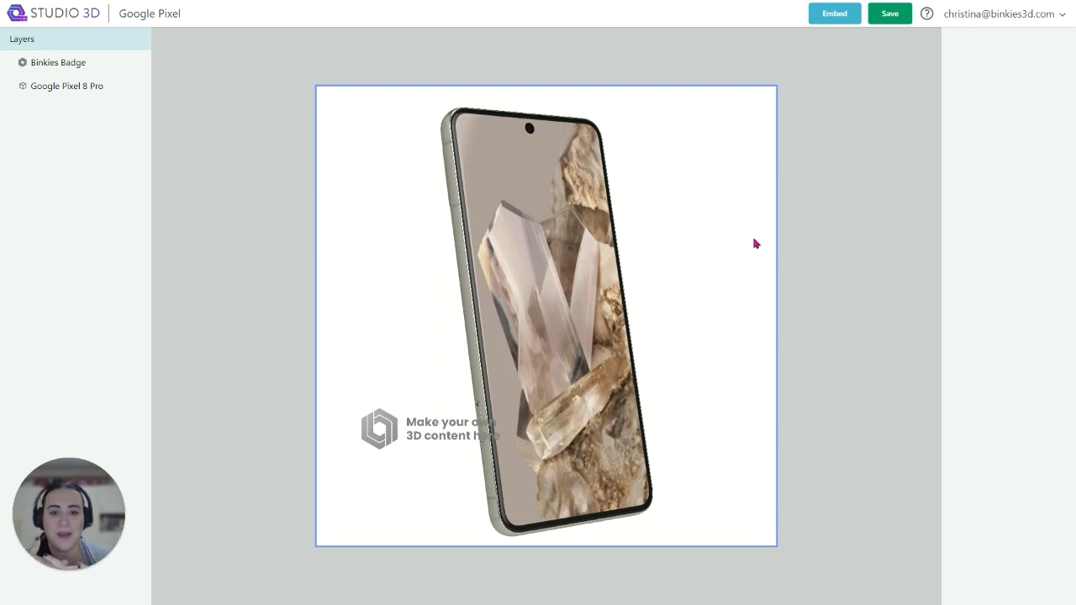
Step: Save the Google Pixel project and copy its iframe embed code
click(890, 13)
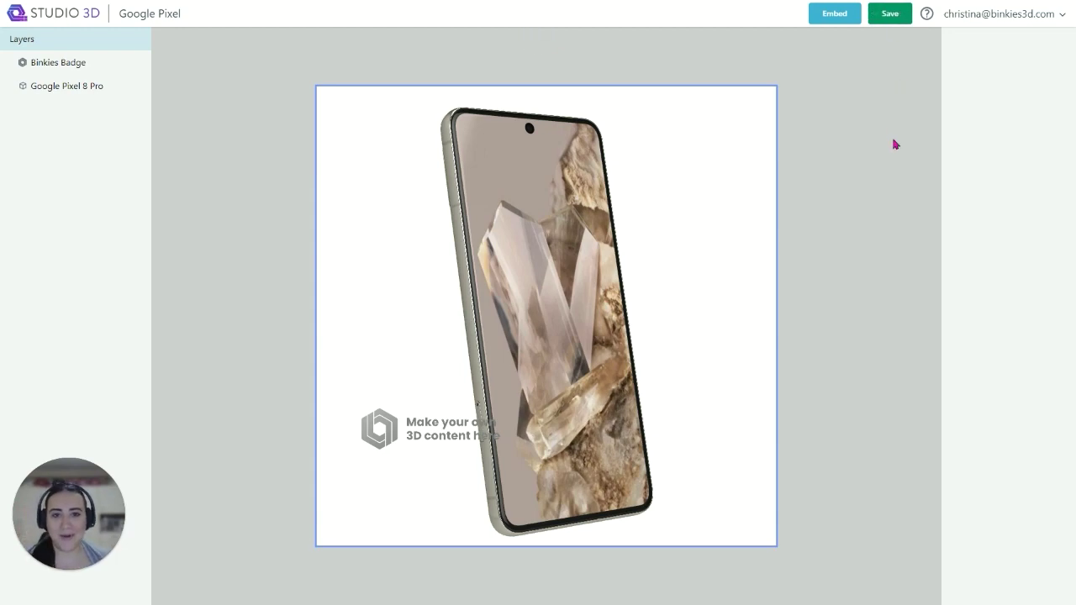
click(825, 13)
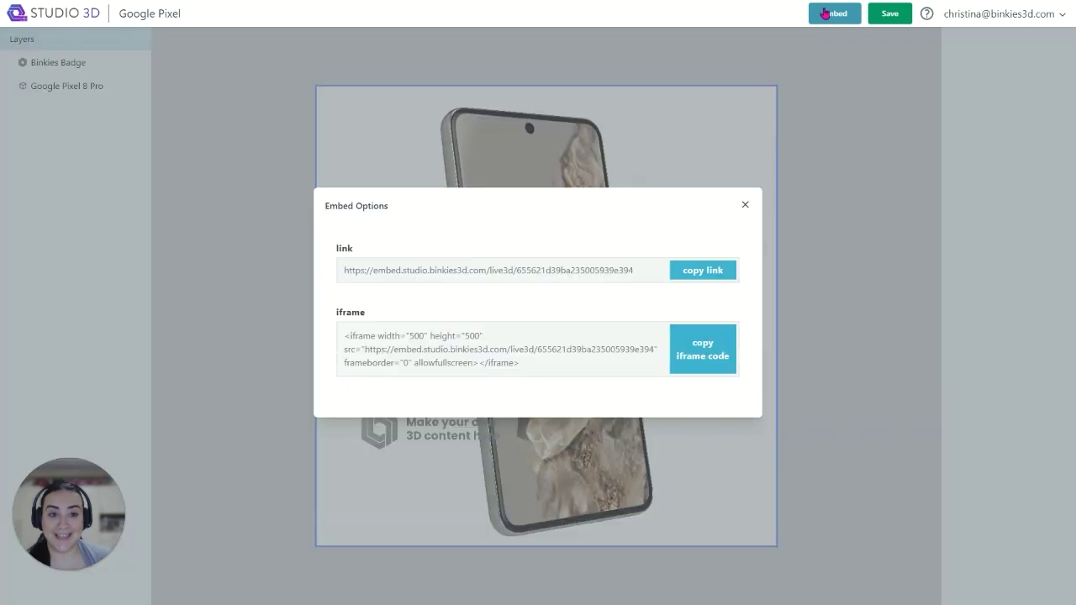
click(709, 274)
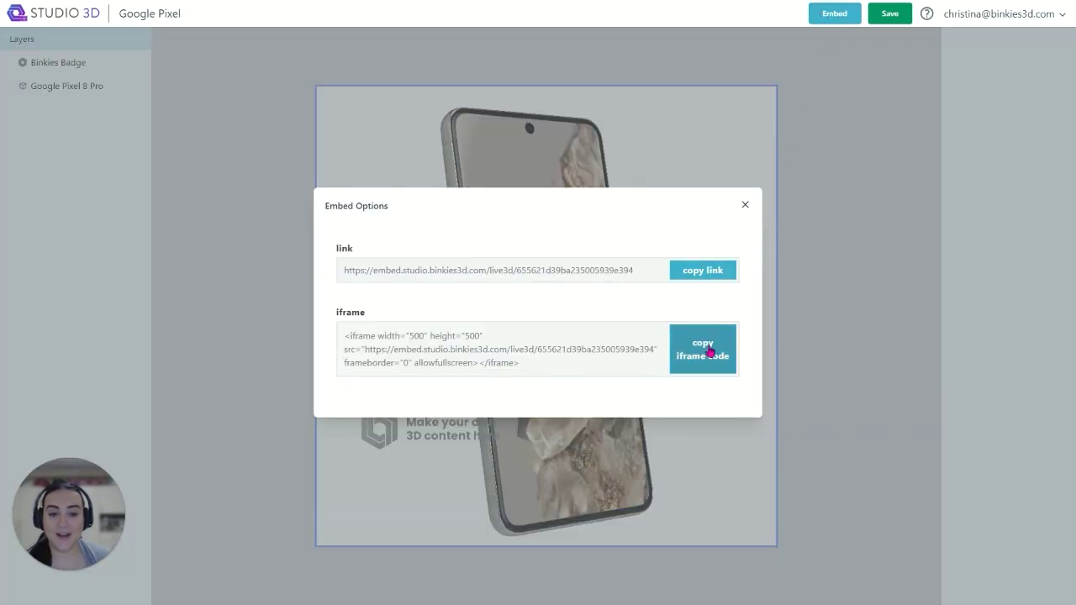